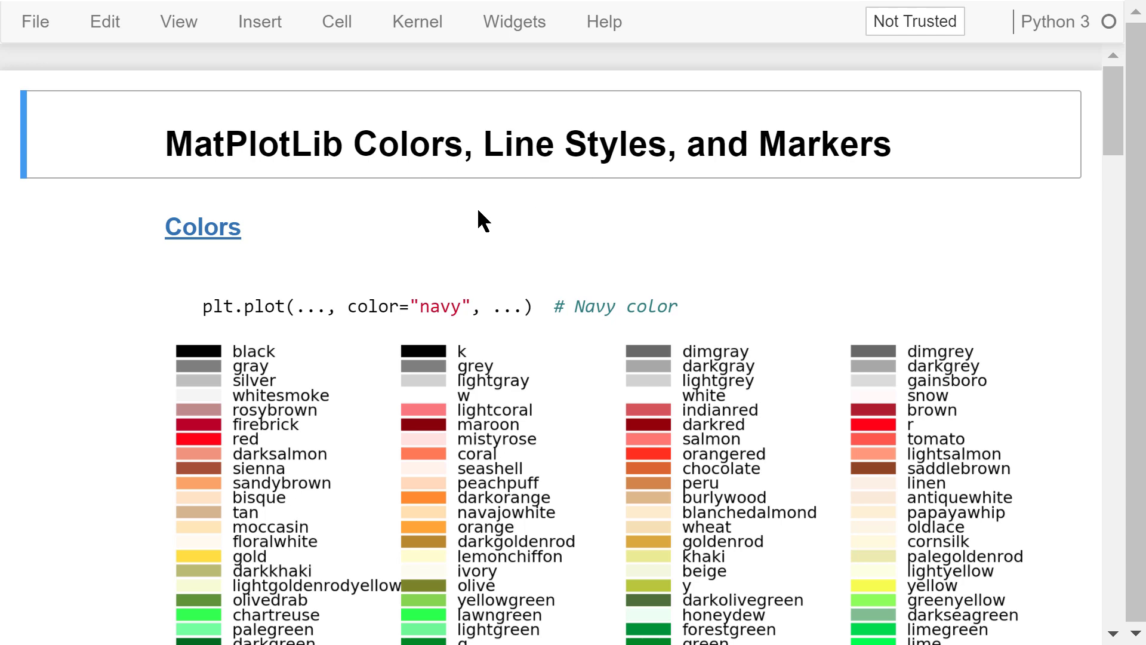
- Select the Colors heading and its named-colour chart cell to review the chart
click(364, 232)
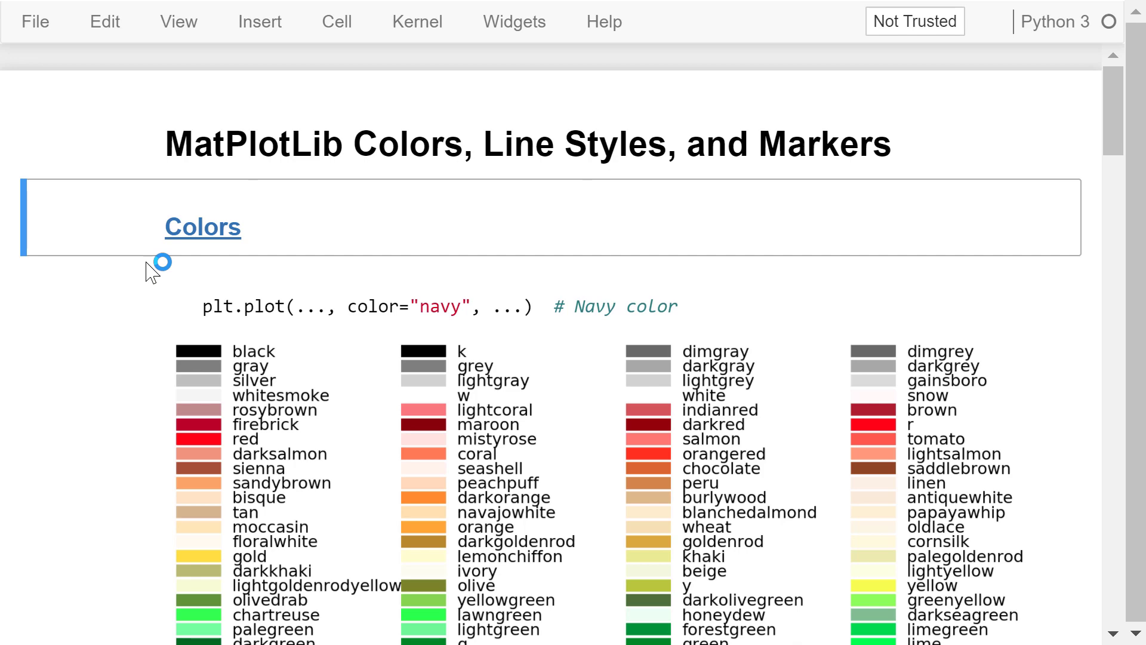
scroll(150, 271, down, 2)
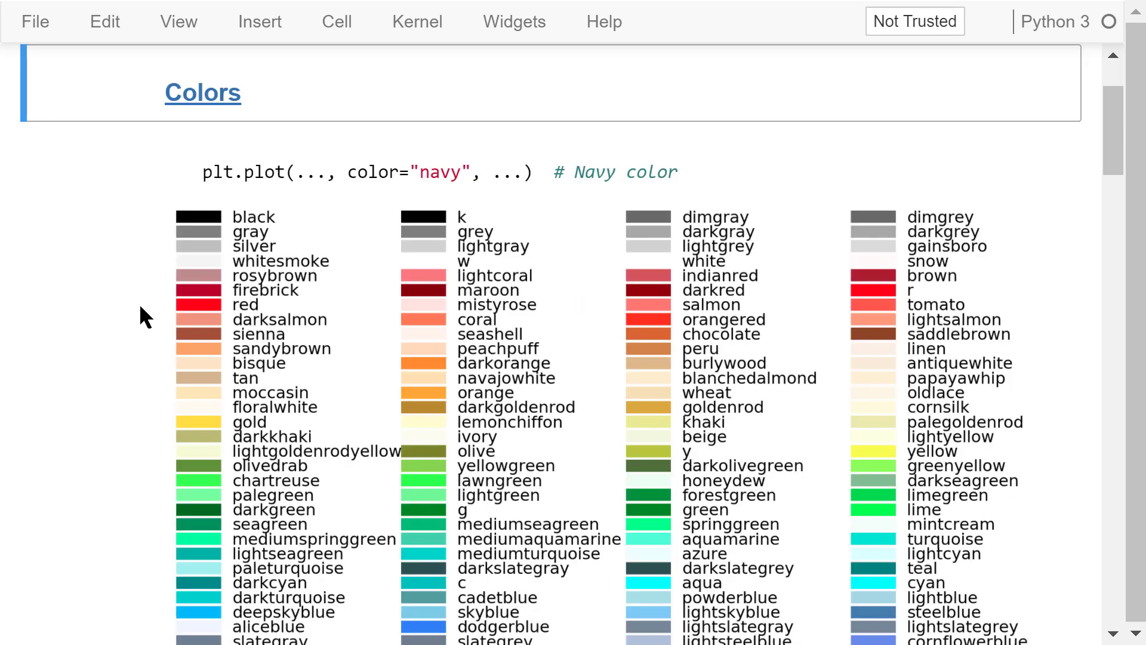
click(269, 165)
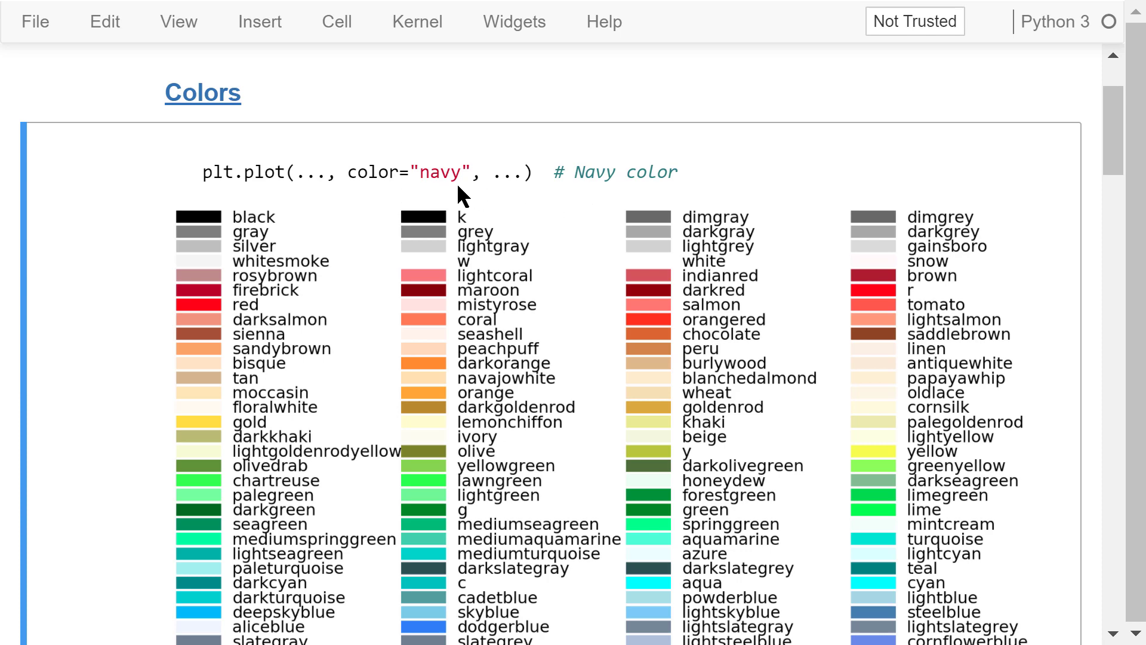
scroll(353, 203, down, 2)
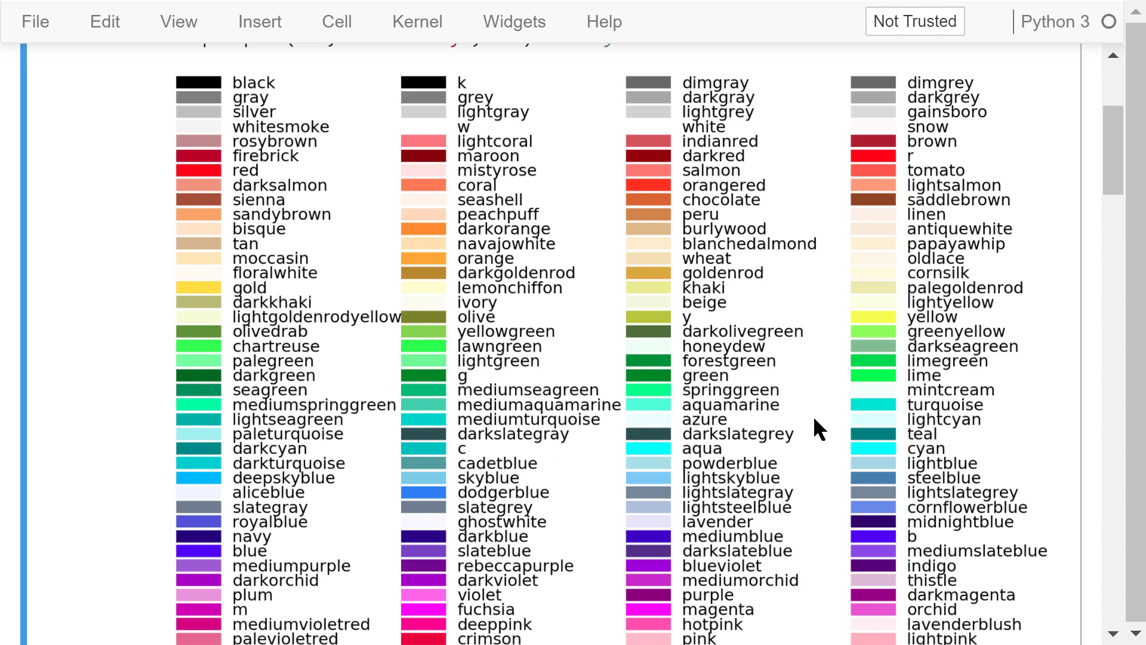
scroll(813, 416, down, 2)
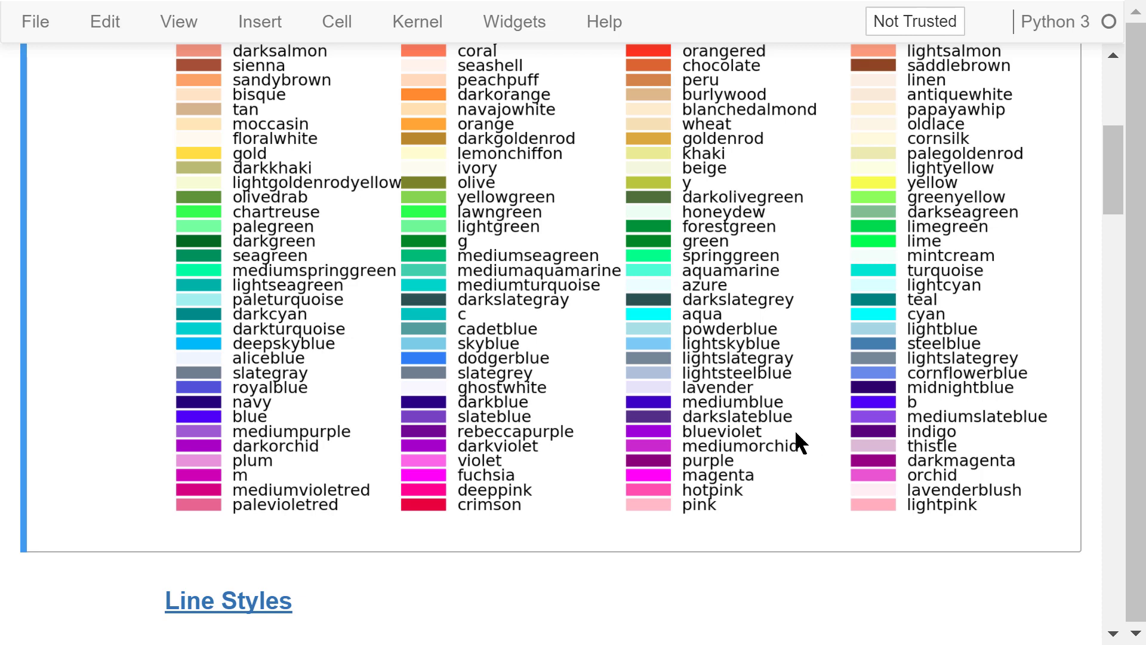
scroll(793, 429, down, 2)
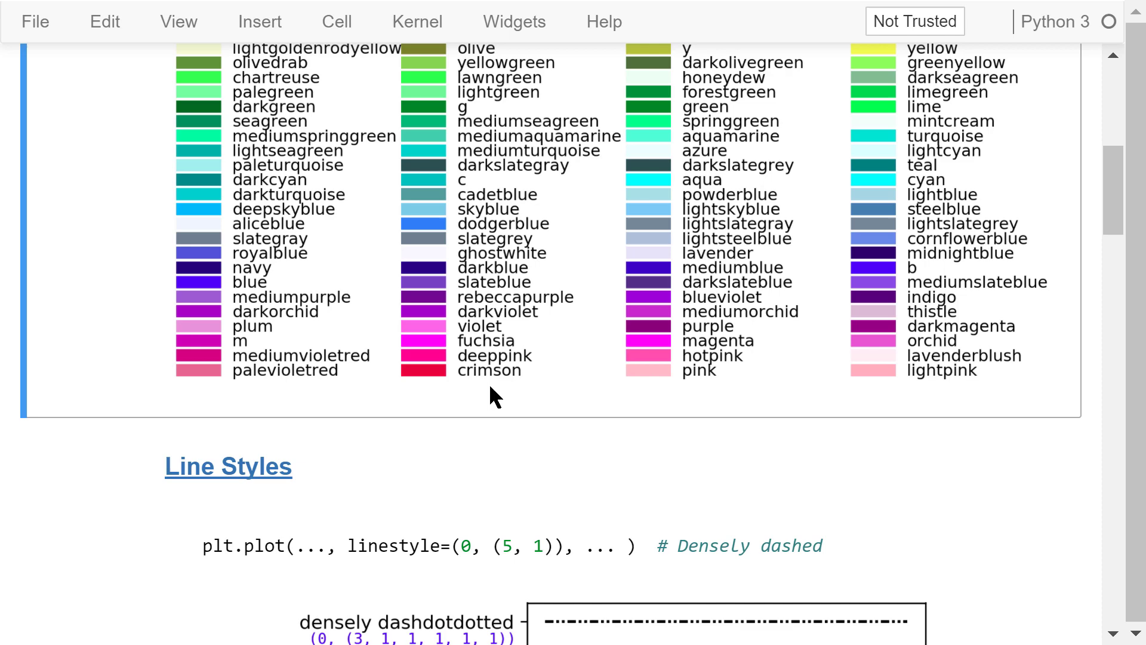
- Select the Line Styles heading and its dash-pattern chart cell to review it
click(590, 483)
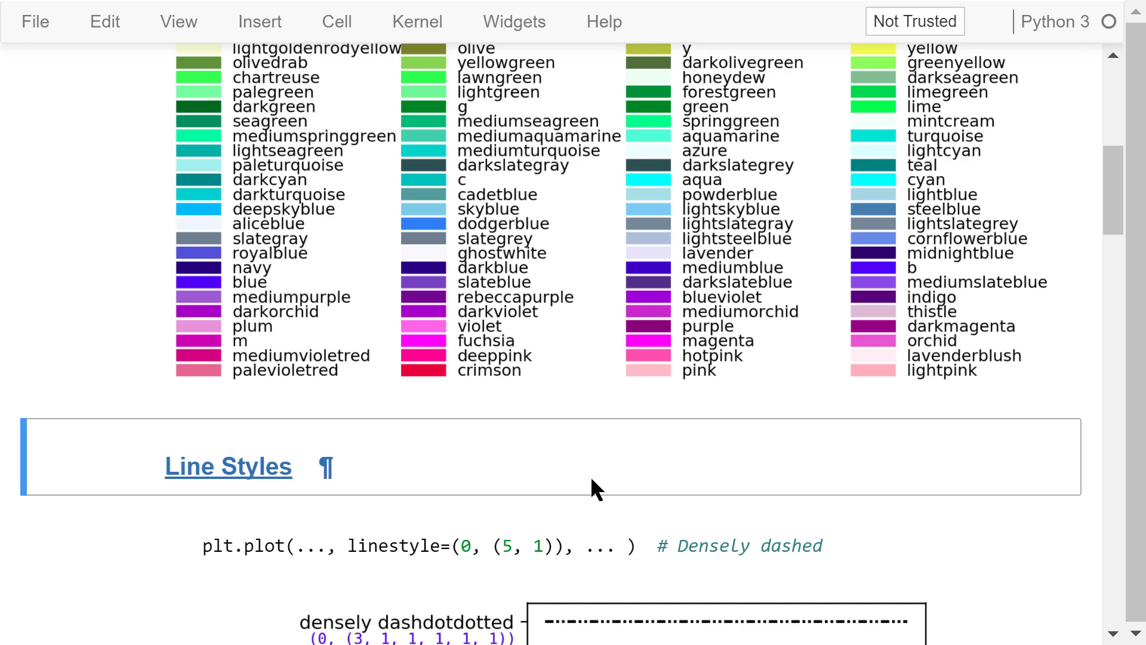
scroll(590, 484, down, 2)
scroll(457, 403, down, 2)
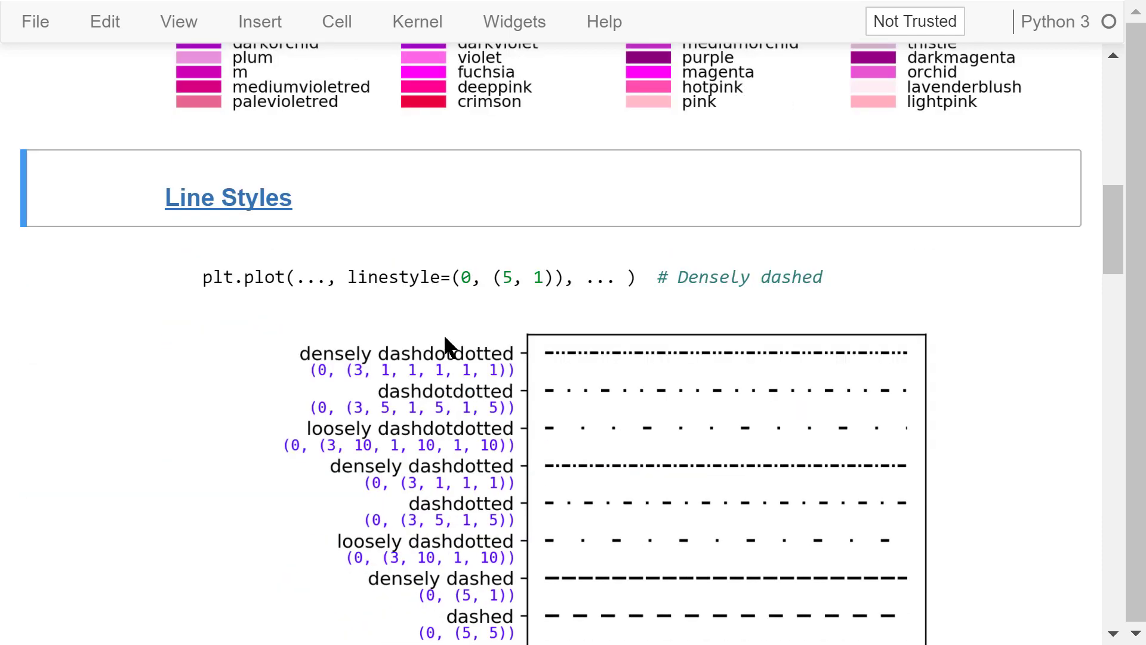
click(454, 277)
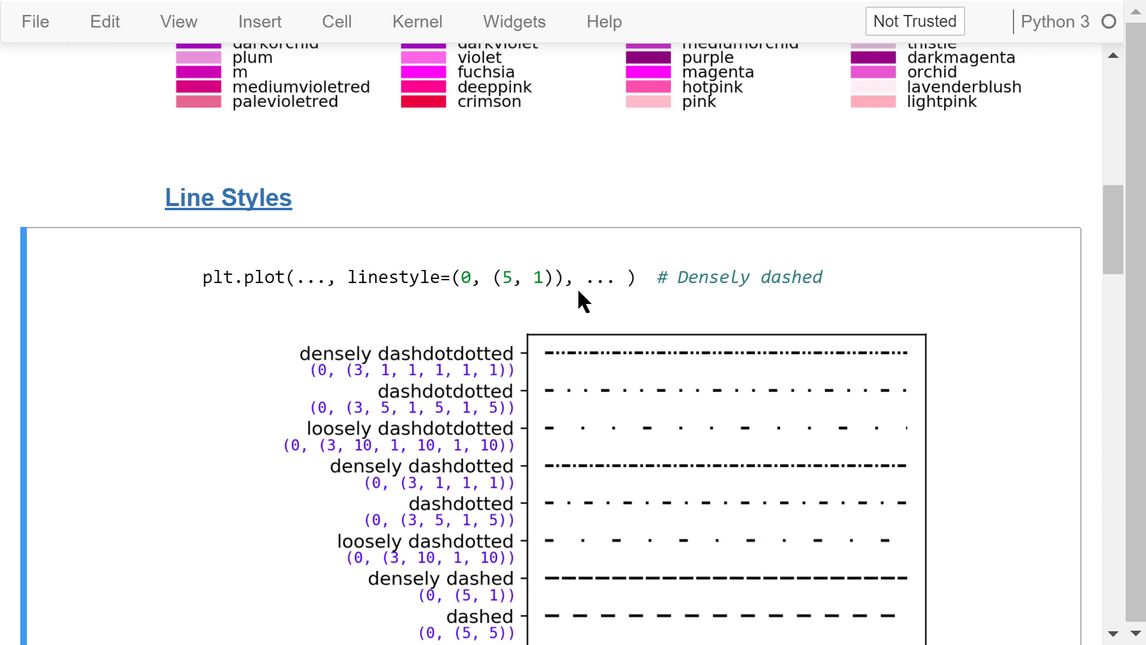
scroll(254, 318, down, 2)
scroll(251, 320, down, 2)
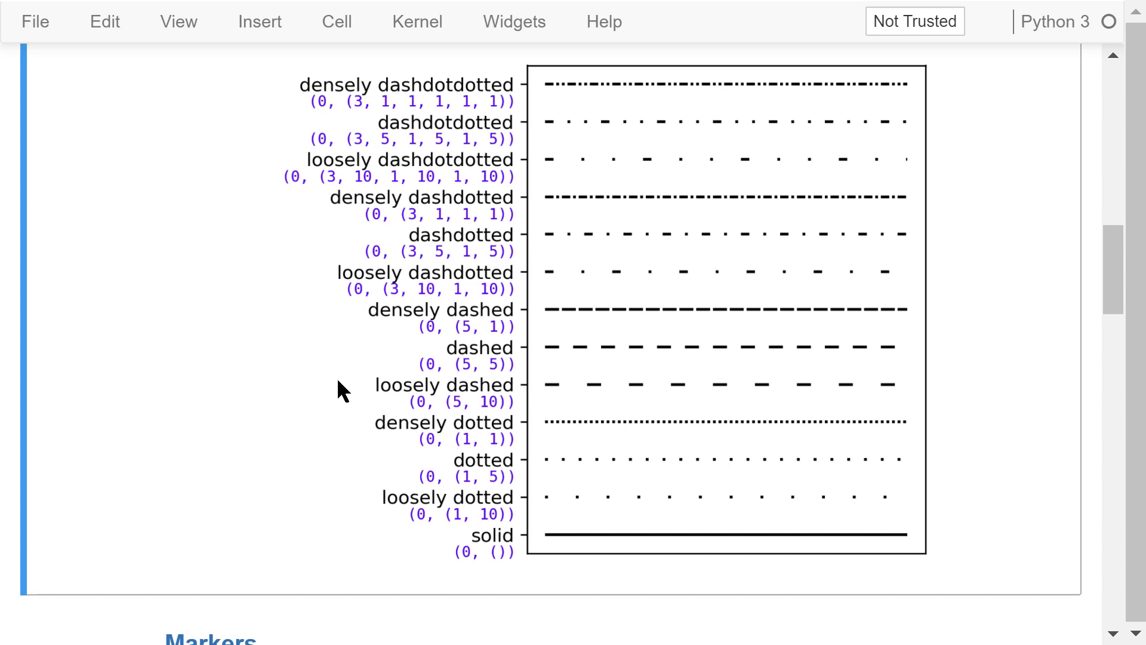
scroll(337, 378, up, 2)
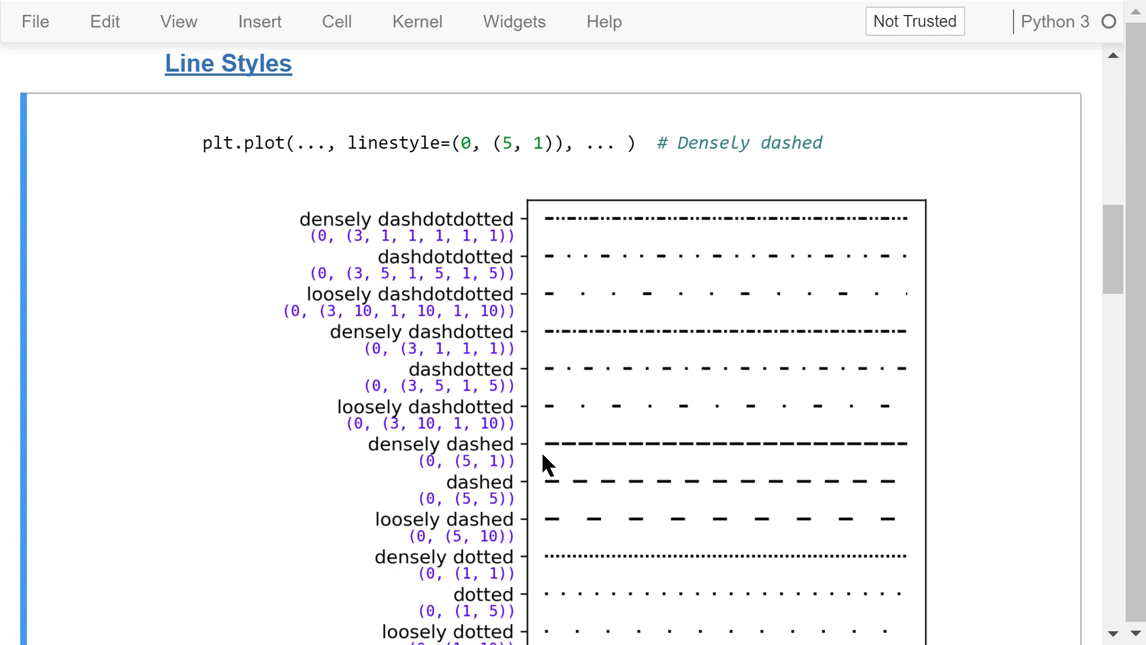
scroll(542, 452, down, 3)
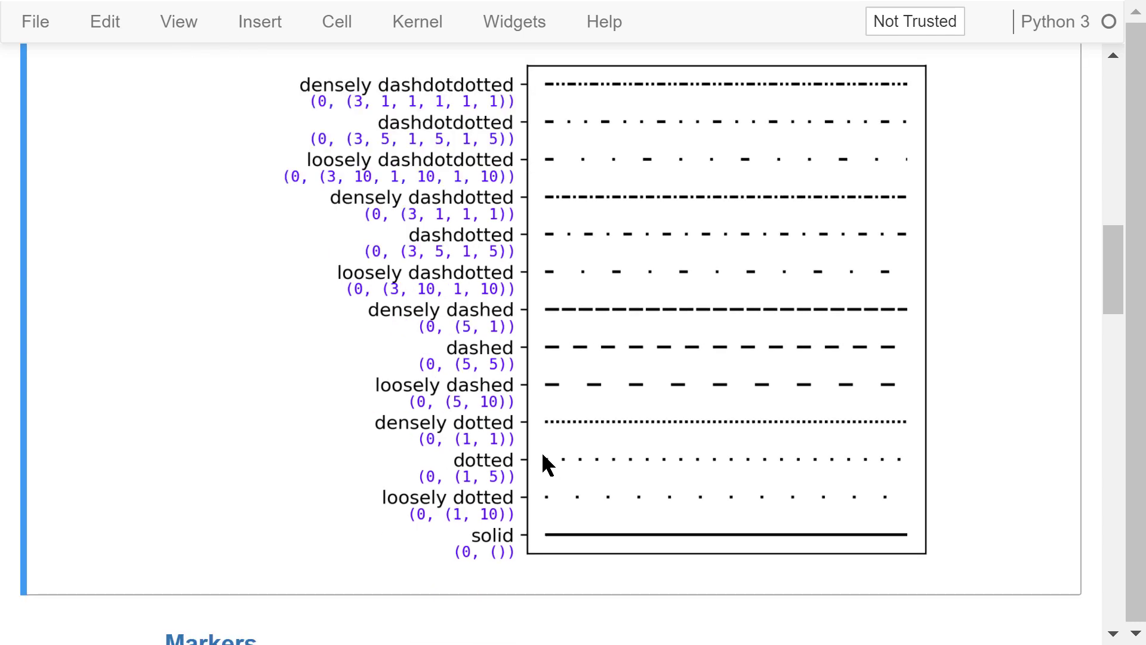
scroll(541, 452, down, 3)
scroll(541, 451, down, 3)
- Select the Markers heading and its unfilled/filled marker chart cell to review it
click(476, 393)
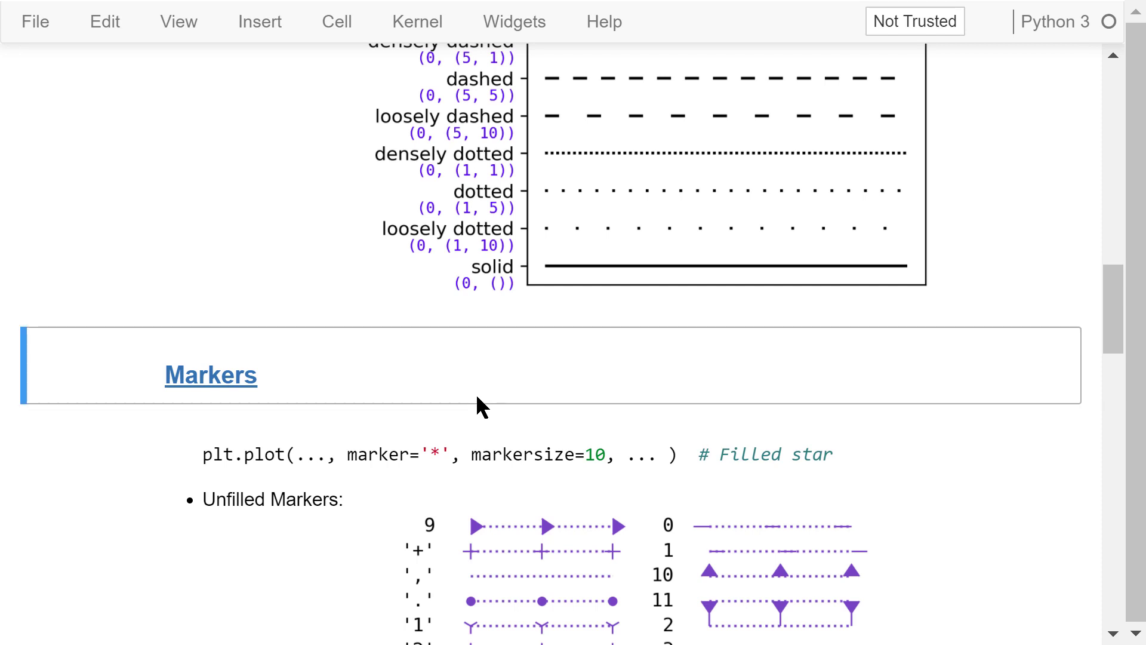
click(565, 455)
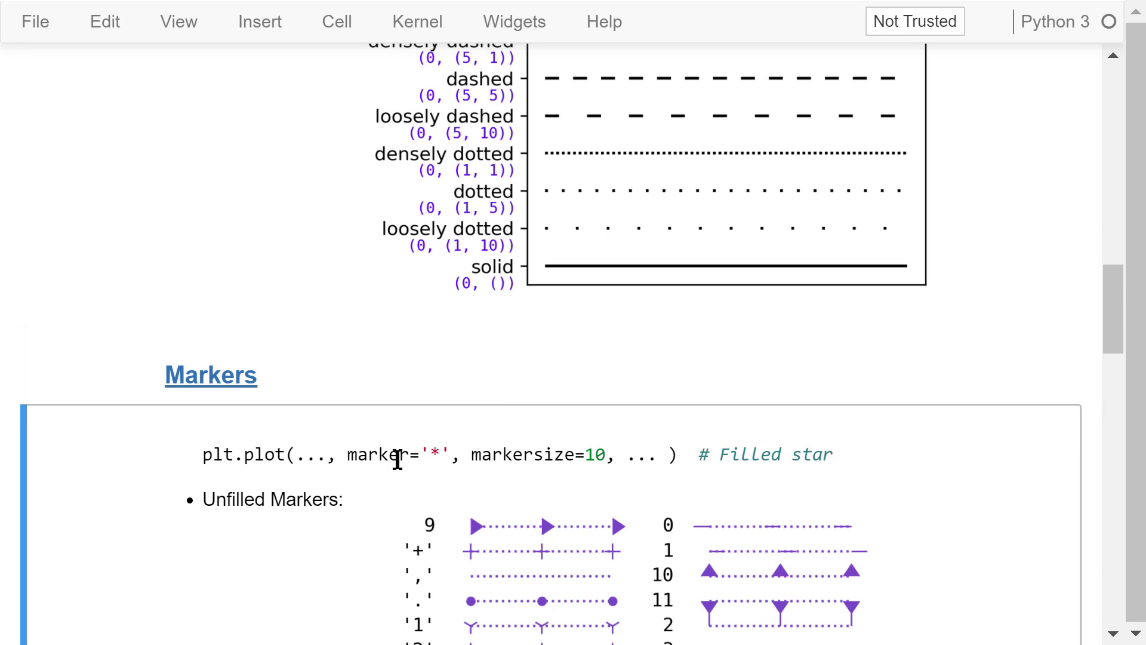
scroll(412, 465, down, 3)
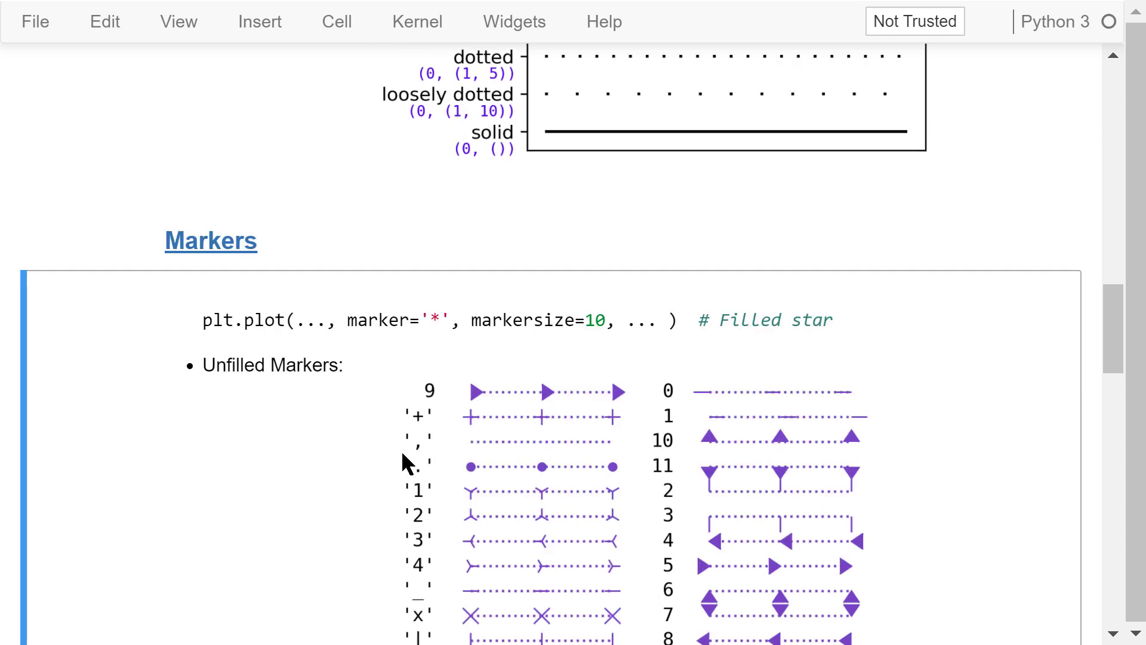
scroll(385, 320, down, 3)
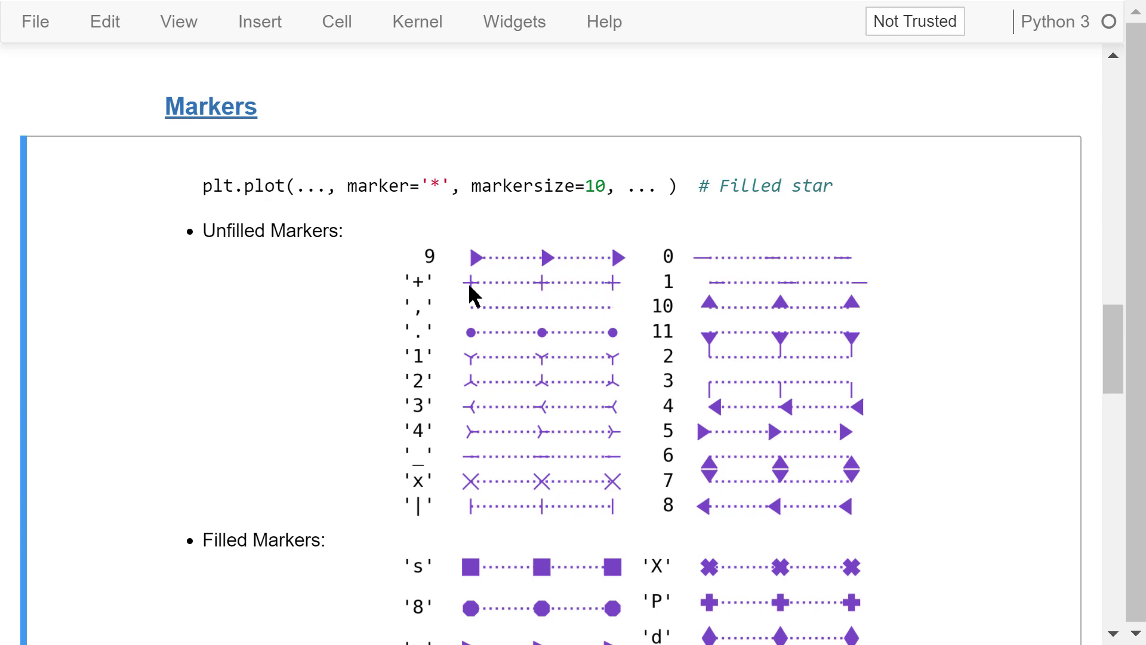
scroll(362, 371, down, 3)
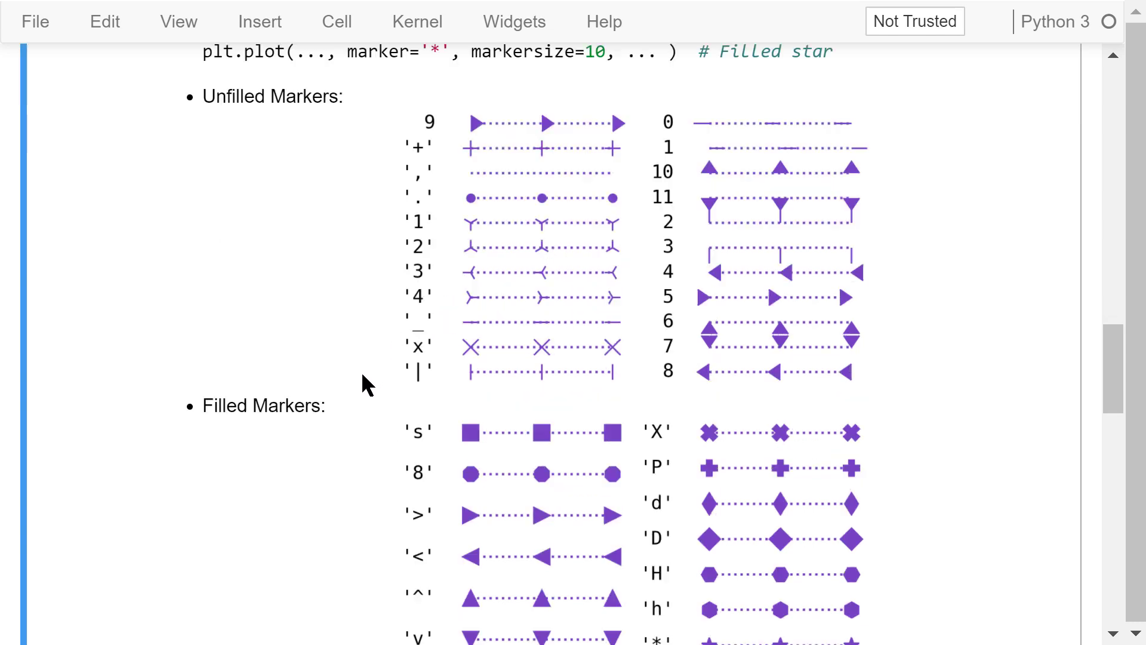
scroll(363, 372, down, 3)
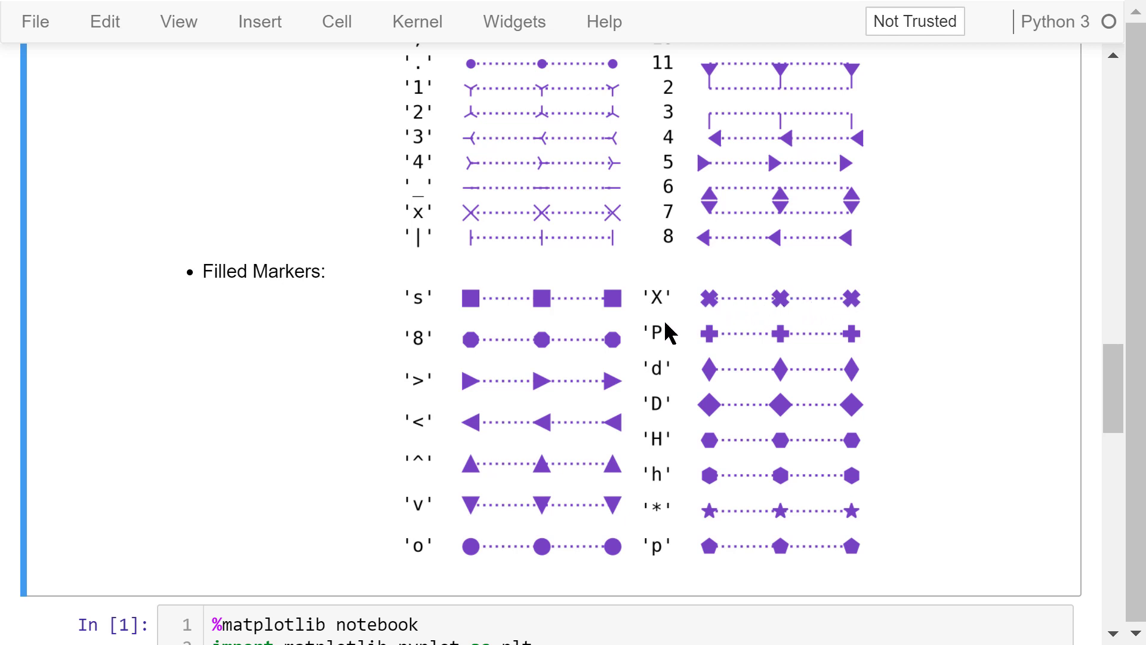
scroll(663, 331, down, 3)
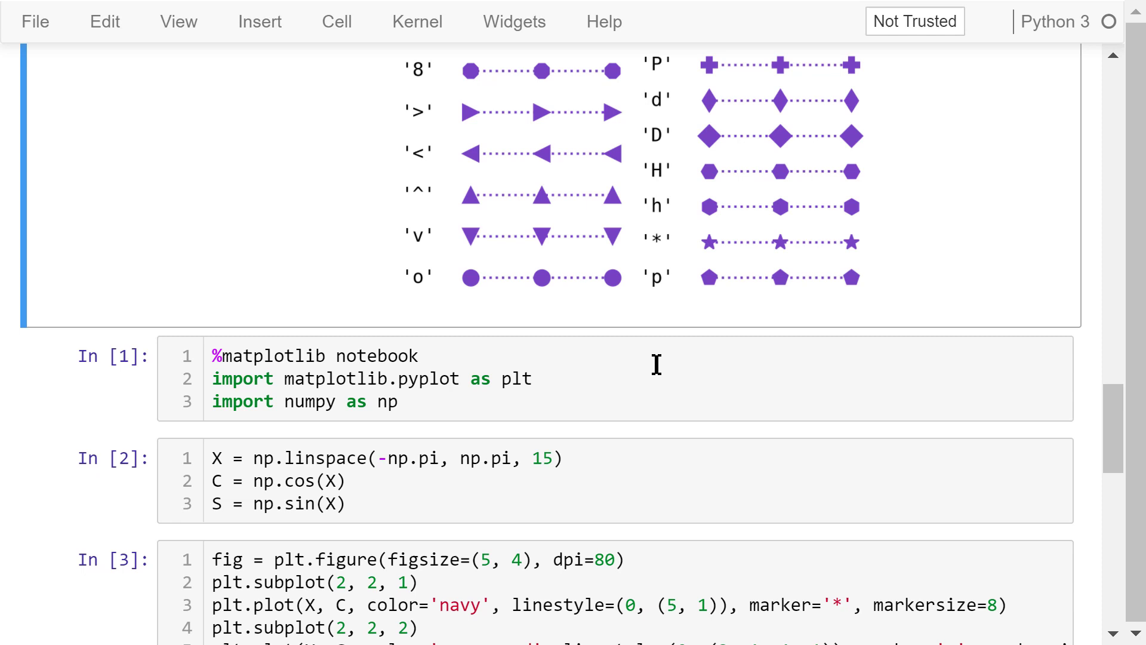
click(656, 364)
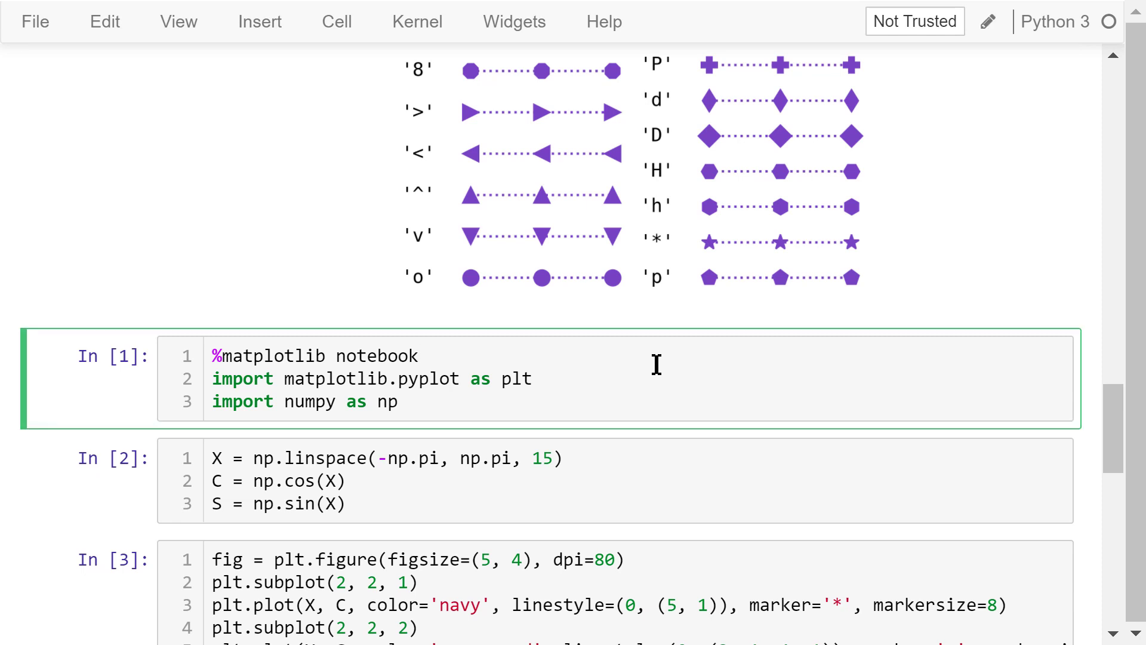
scroll(657, 365, down, 2)
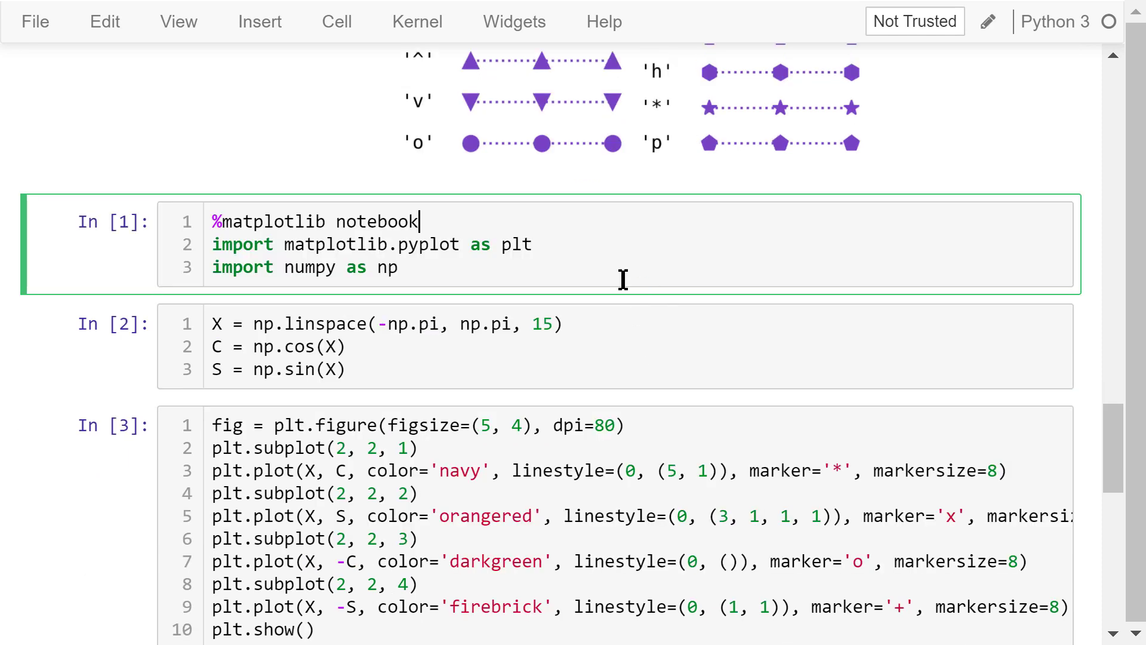
click(600, 244)
click(536, 267)
click(607, 324)
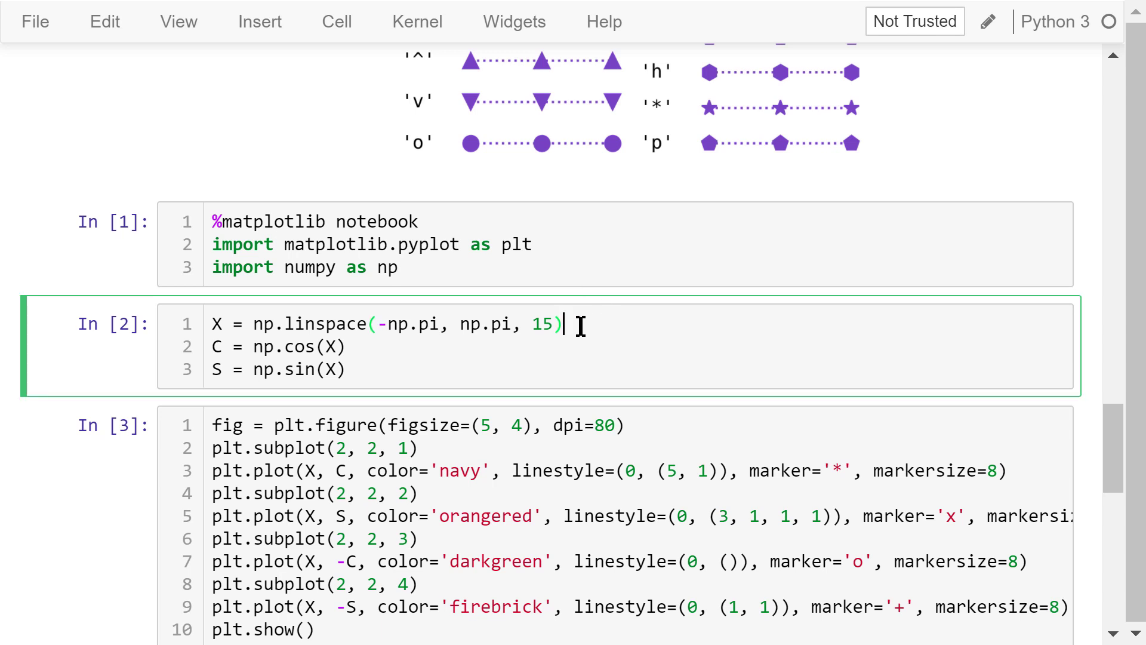
click(455, 347)
click(369, 369)
scroll(166, 389, down, 3)
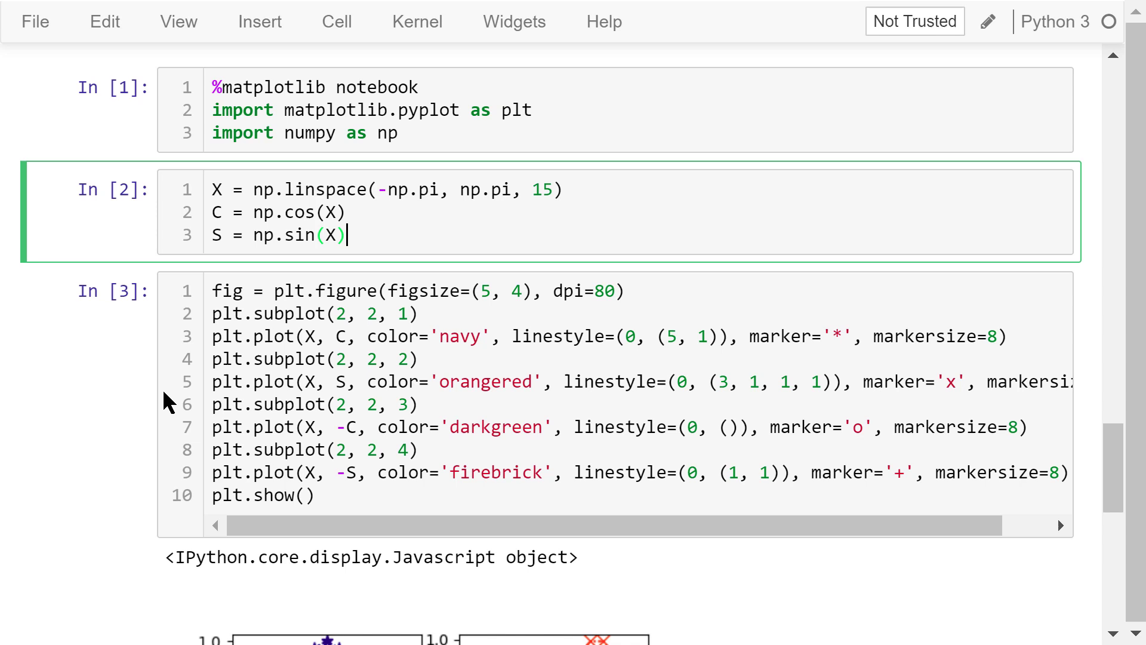
scroll(126, 427, down, 3)
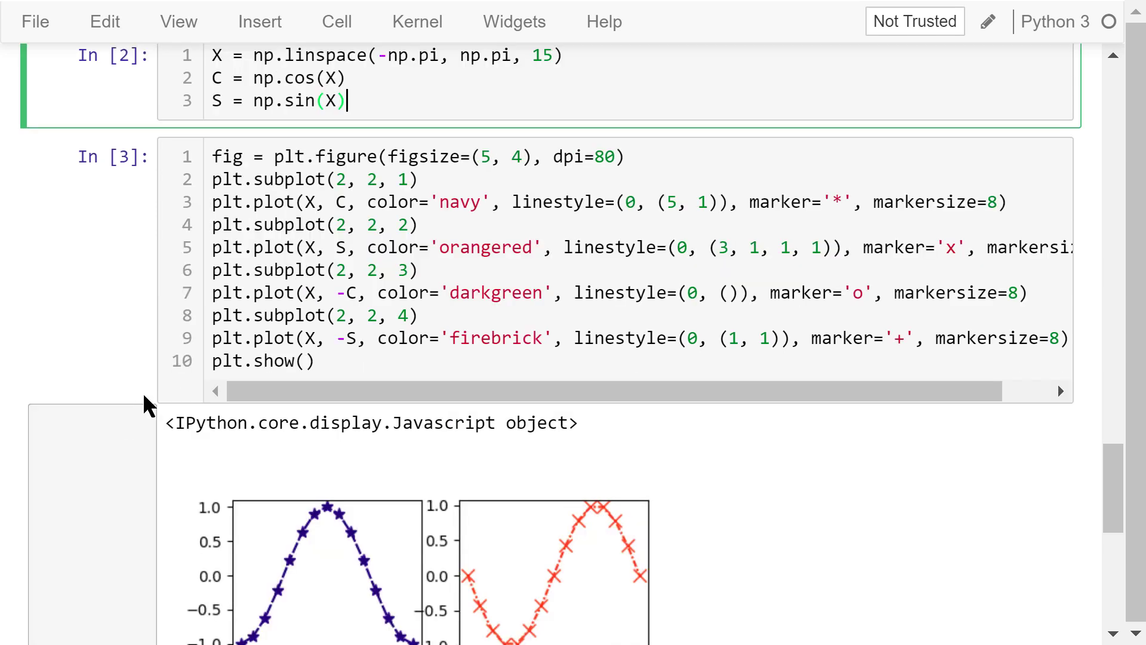
click(651, 157)
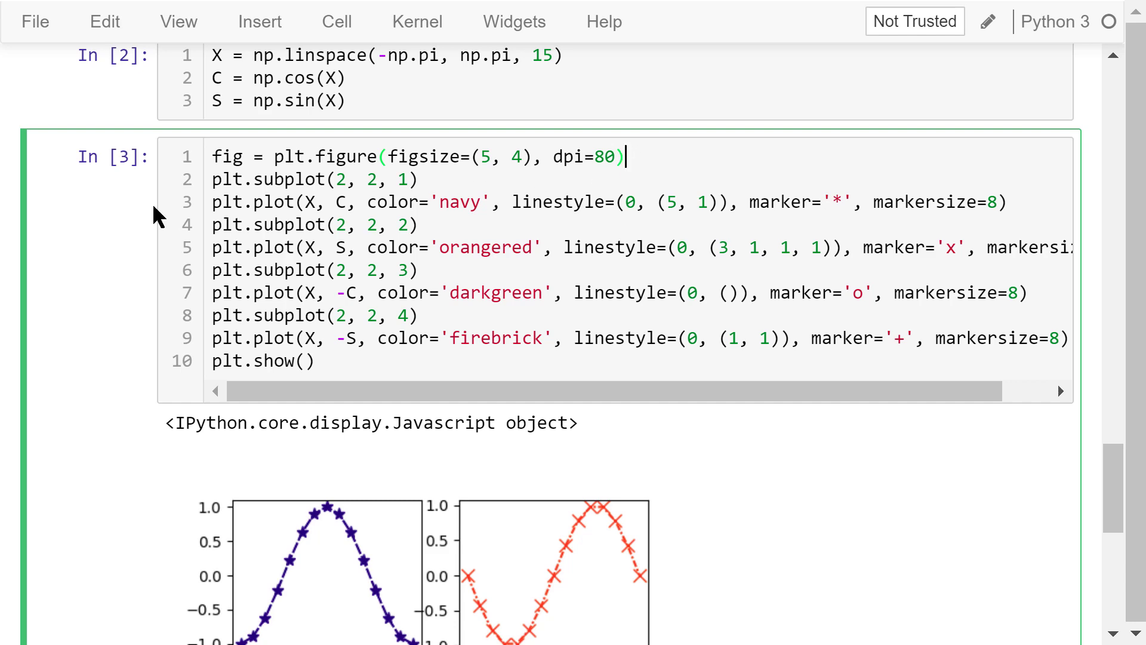
scroll(123, 250, down, 2)
scroll(123, 250, up, 2)
click(421, 179)
scroll(161, 519, down, 2)
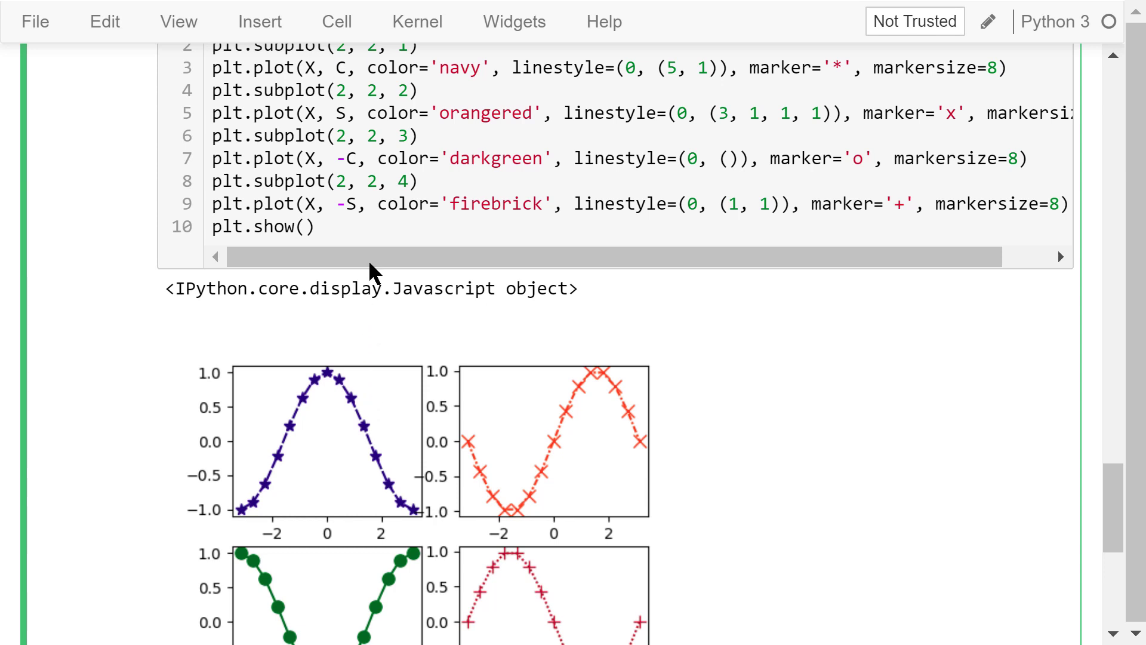
click(348, 113)
drag(640, 258, 676, 261)
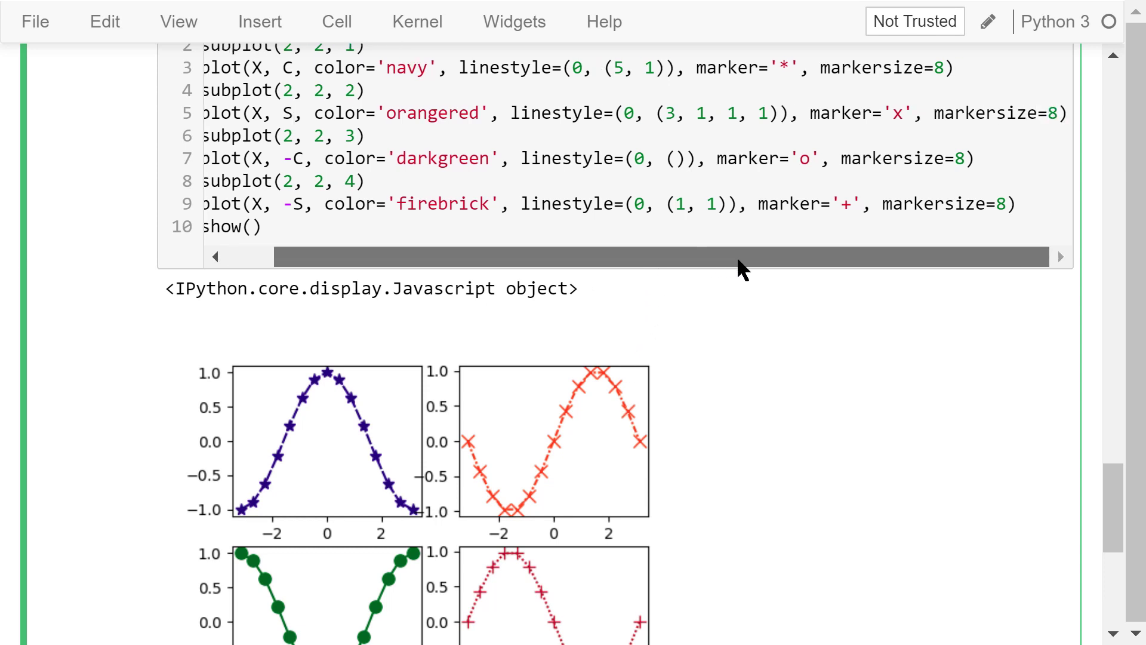
drag(737, 256, 589, 269)
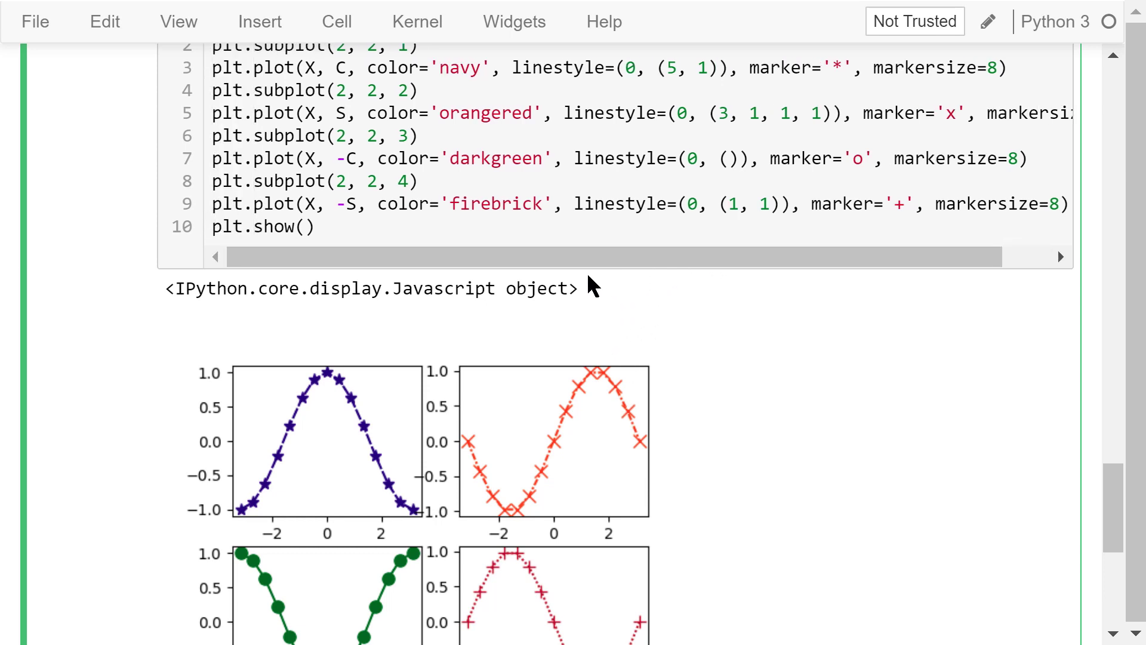
click(448, 137)
scroll(422, 359, down, 2)
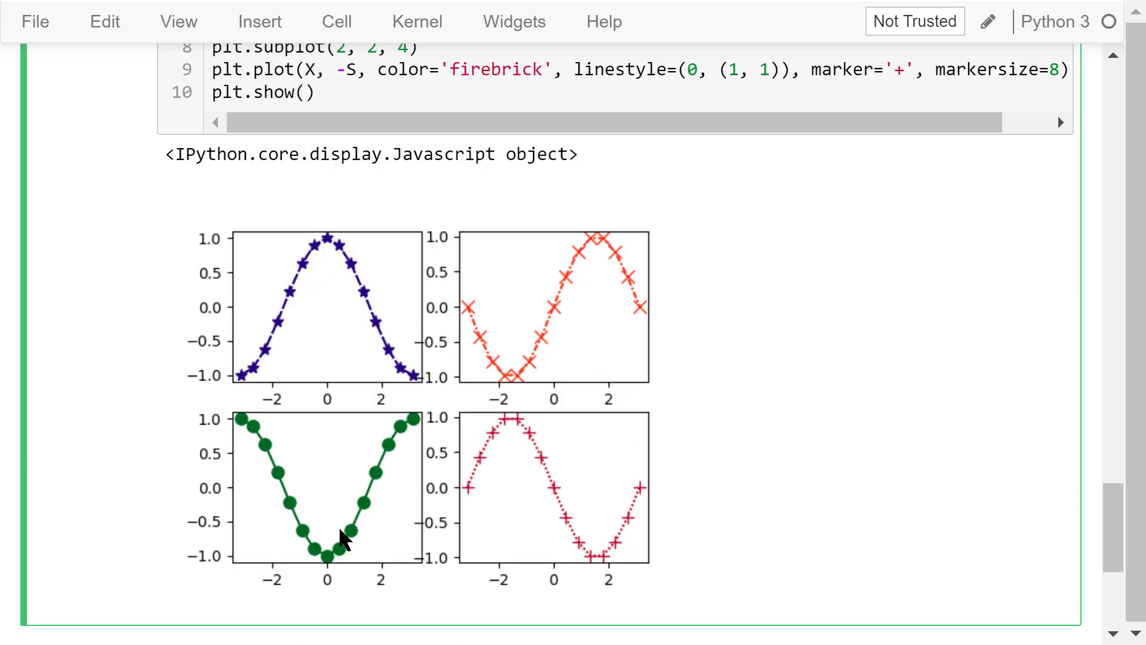
scroll(396, 515, up, 2)
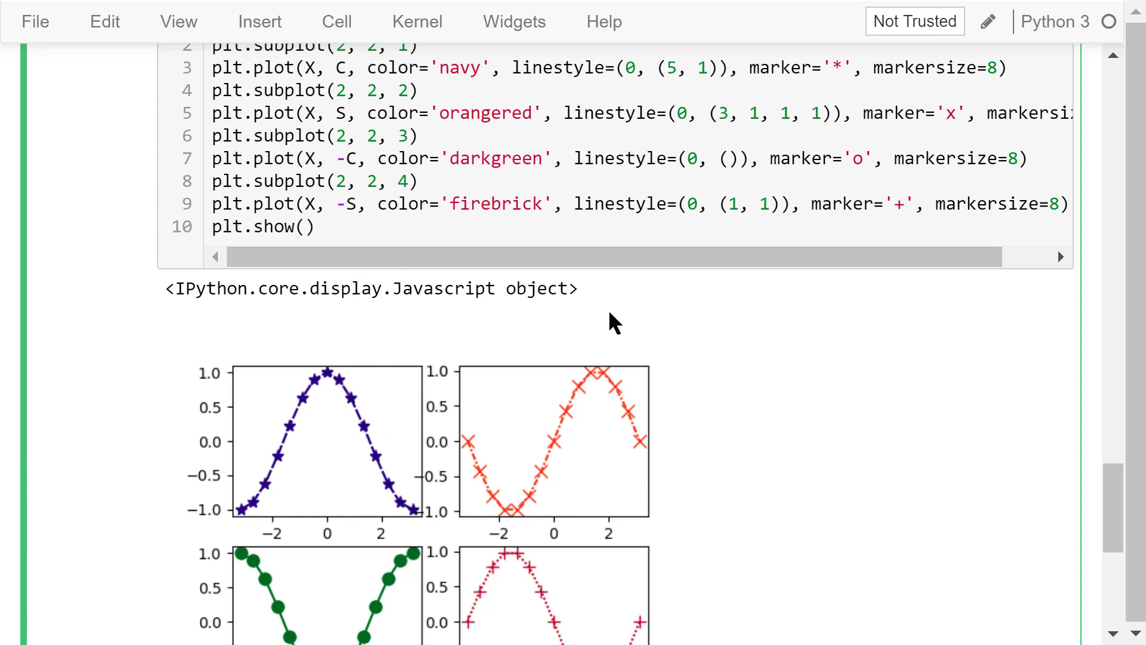
scroll(734, 394, down, 2)
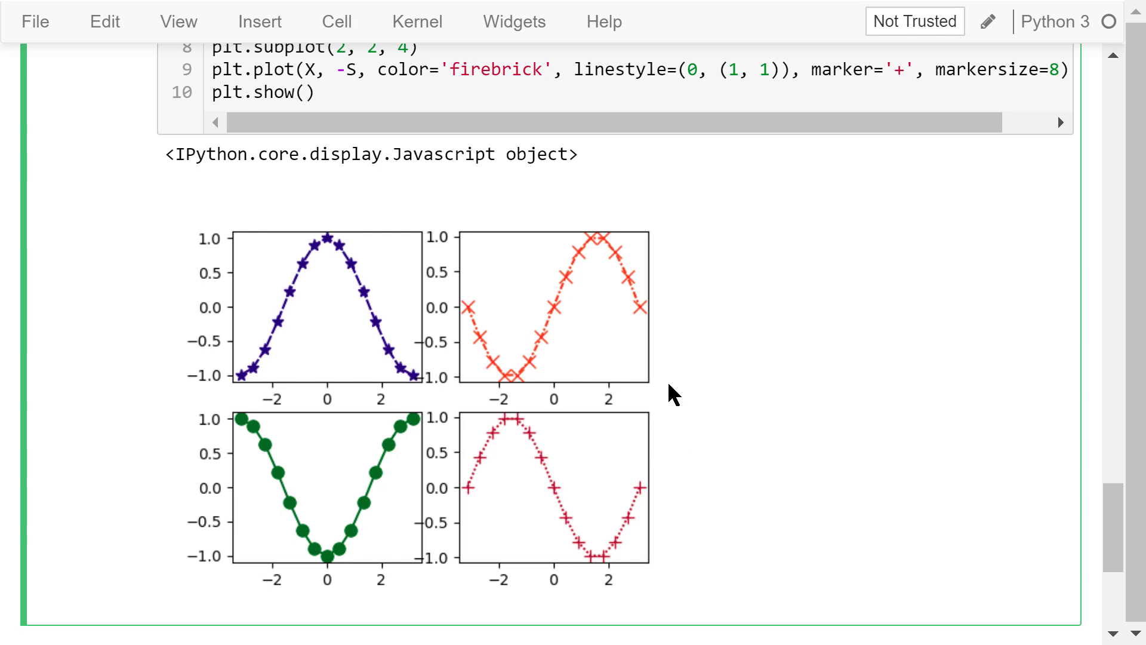
scroll(678, 374, down, 2)
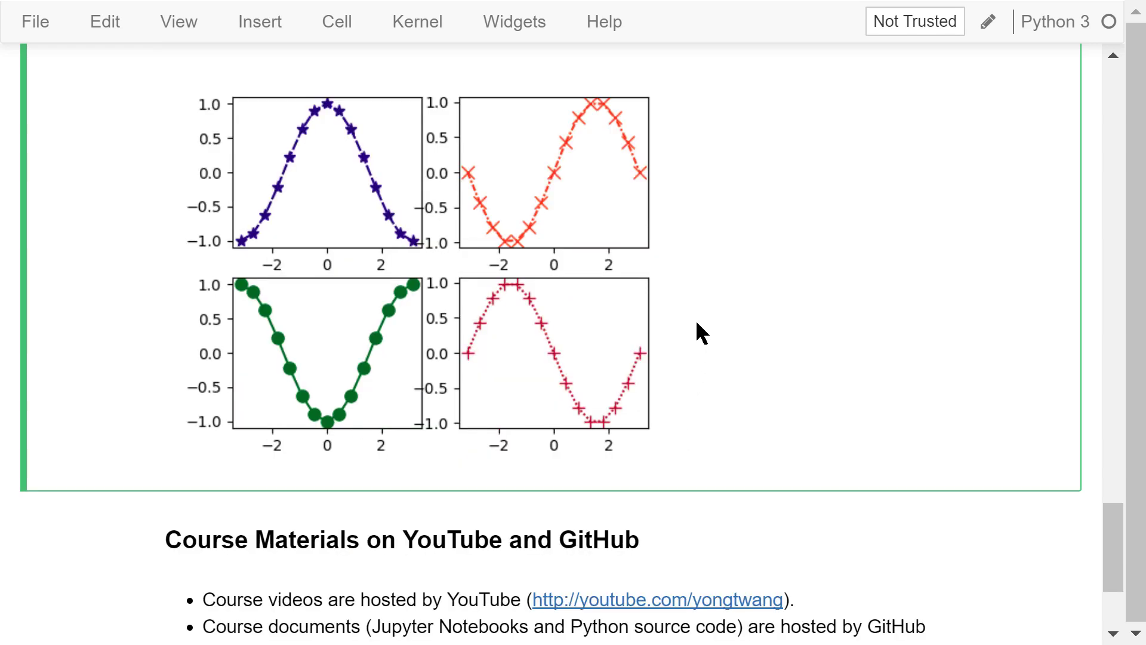
scroll(696, 320, down, 2)
scroll(696, 320, down, 1)
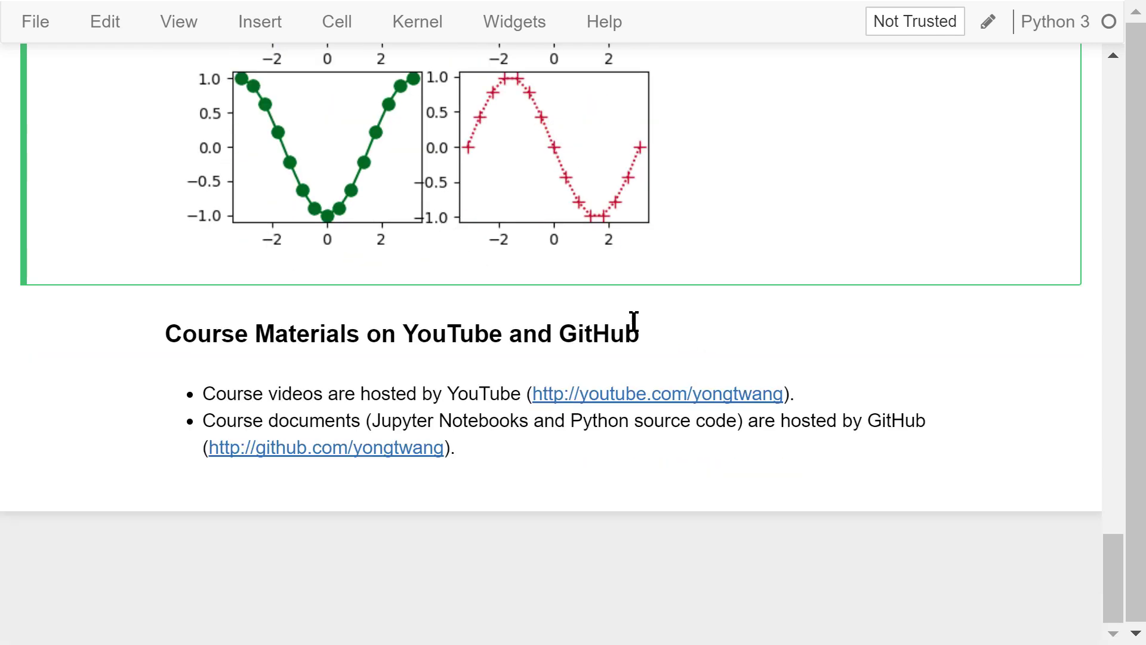
click(494, 419)
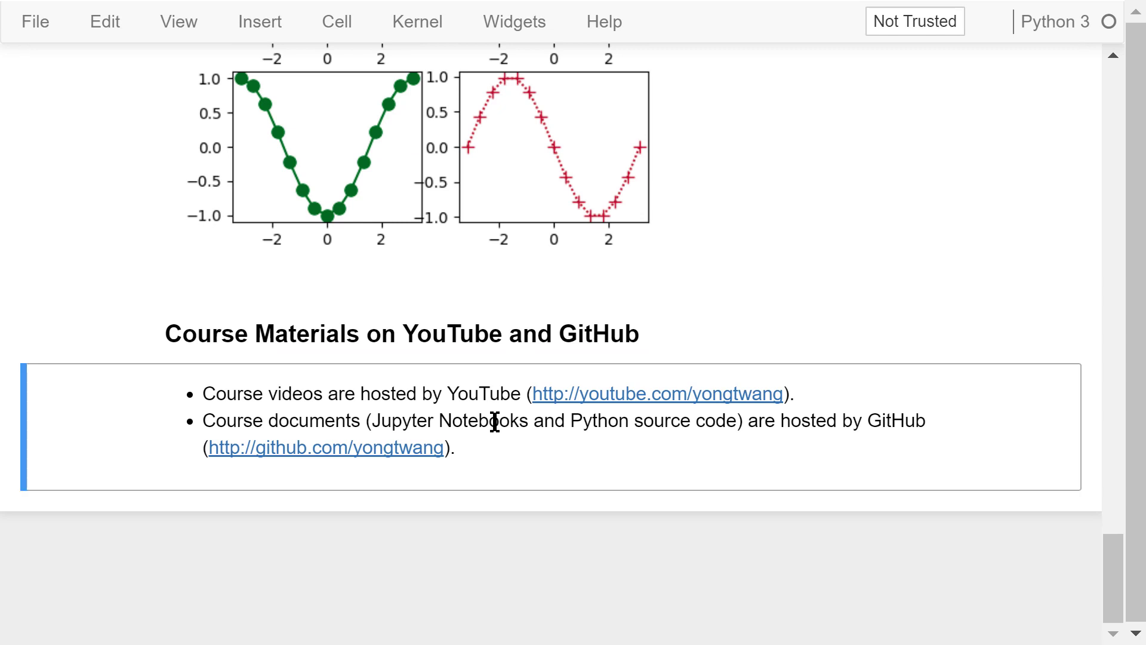